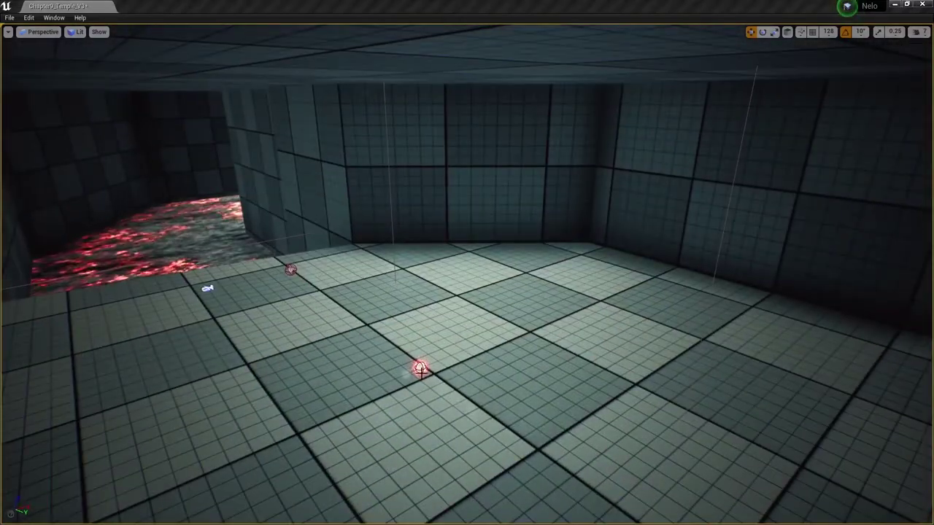
Select the wave generator next to the red orb and survey its room from above and at floor level
click(419, 366)
right_drag(420, 367, 394, 379)
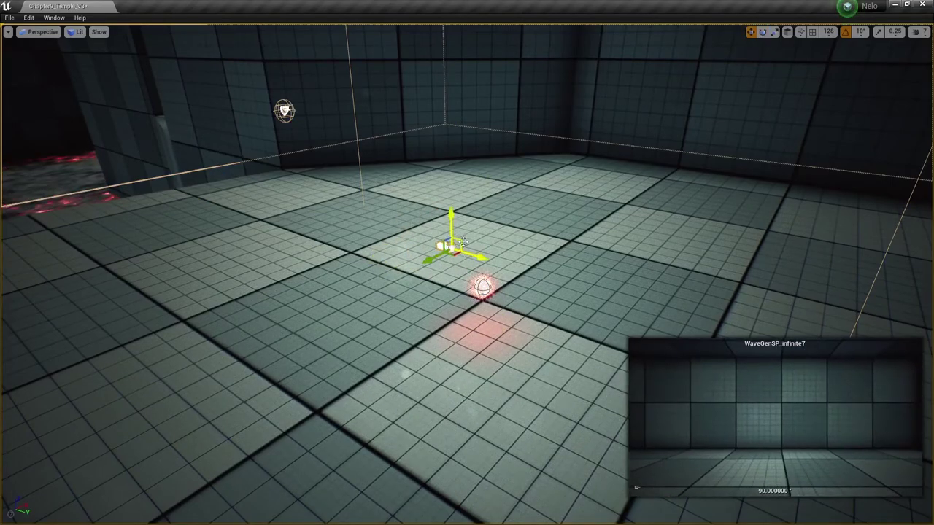
right_drag(394, 379, 423, 376)
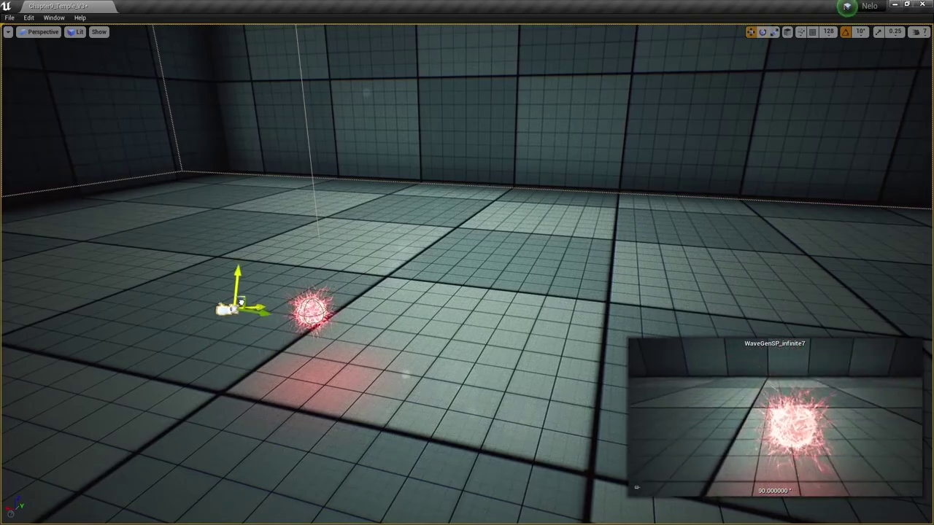
right_drag(423, 375, 452, 357)
right_drag(495, 283, 577, 108)
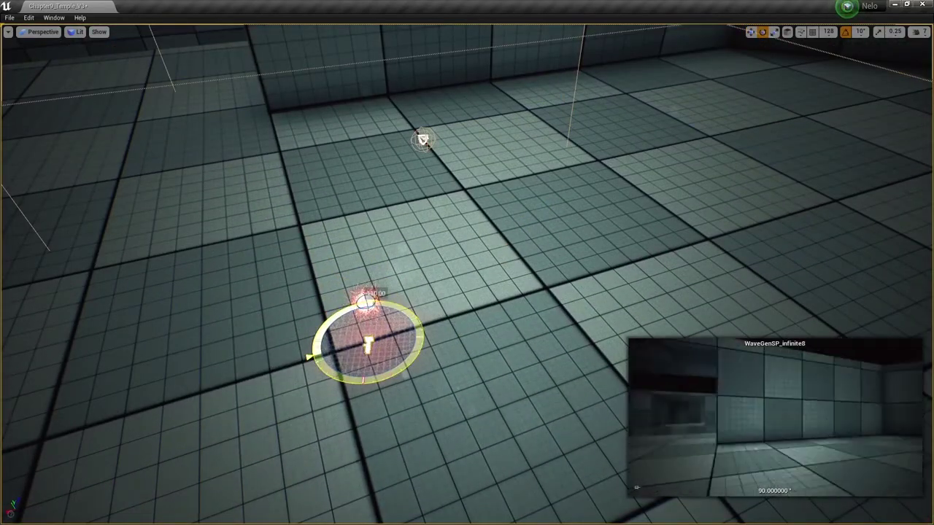
right_drag(373, 332, 389, 124)
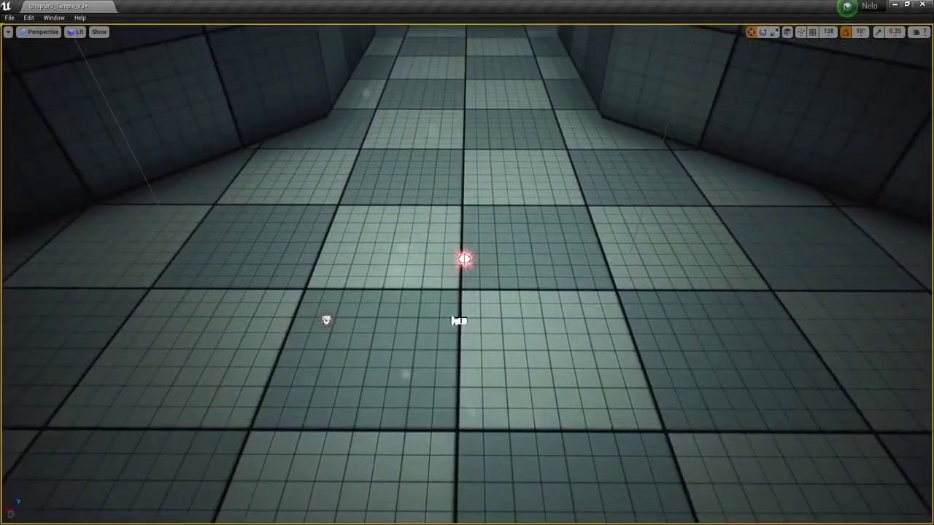
Rotate WaveGenSP_infinite9 to face the corridor's red orb, then frame the trigger actor
click(457, 319)
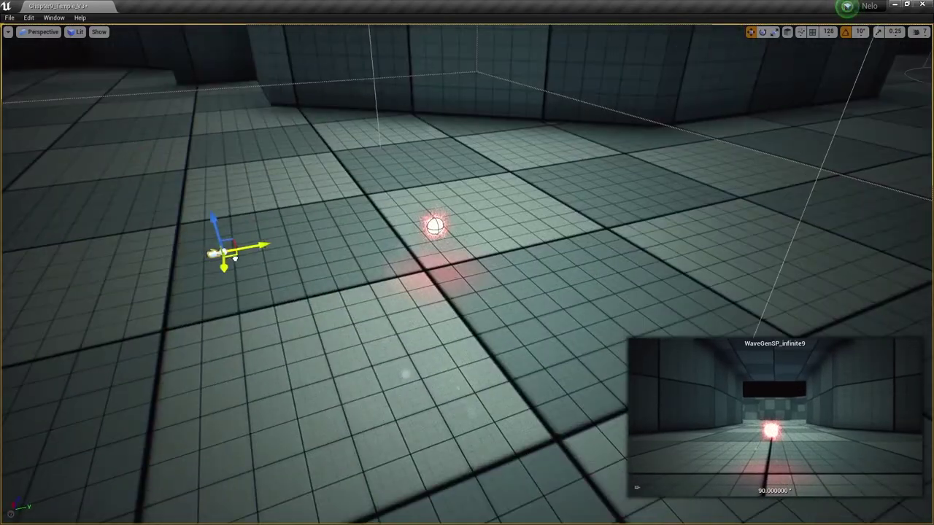
key(e)
right_drag(363, 252, 362, 252)
click(455, 215)
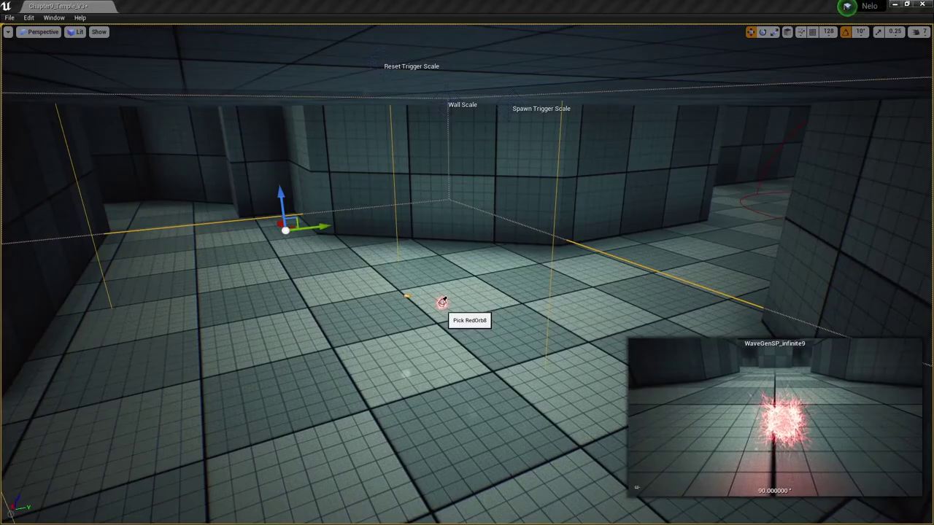
right_drag(442, 302, 442, 302)
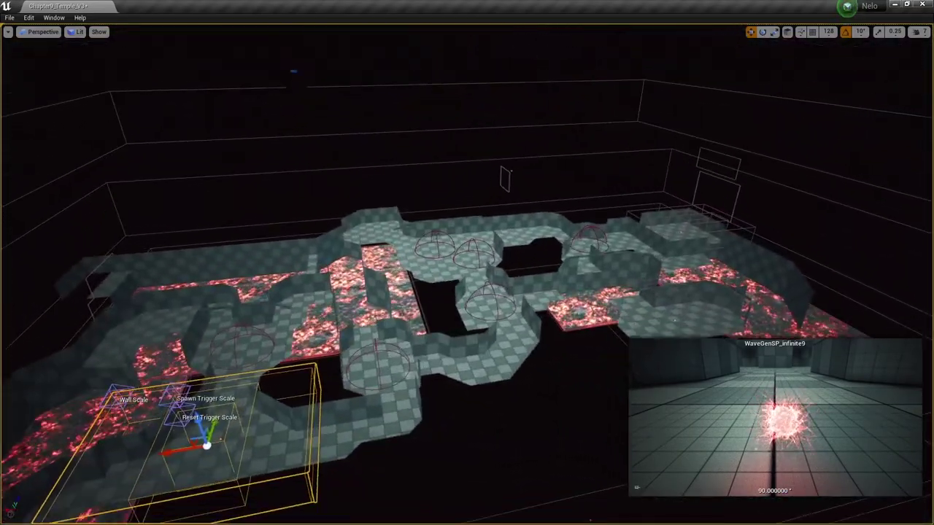
key(f)
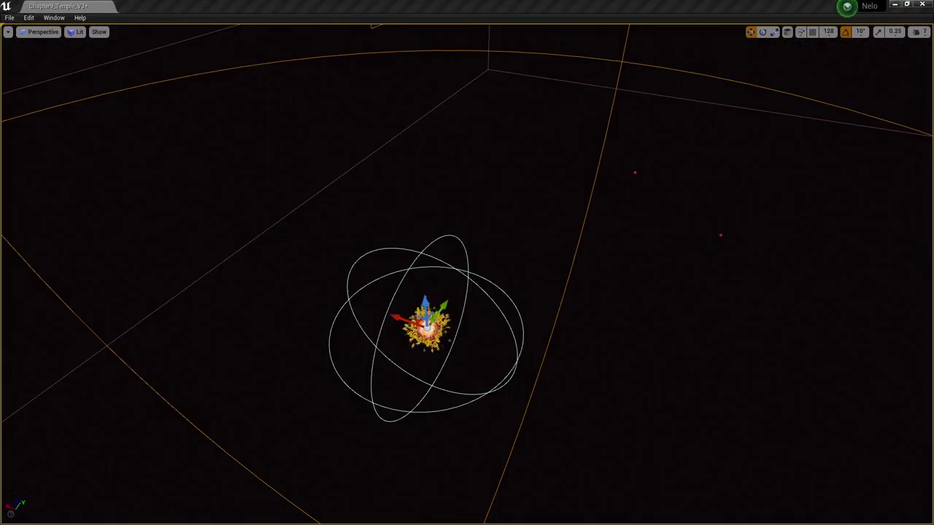
right_drag(422, 242, 423, 242)
Paste a wave generator onto the floor beside the first room's red orb
right_click(423, 364)
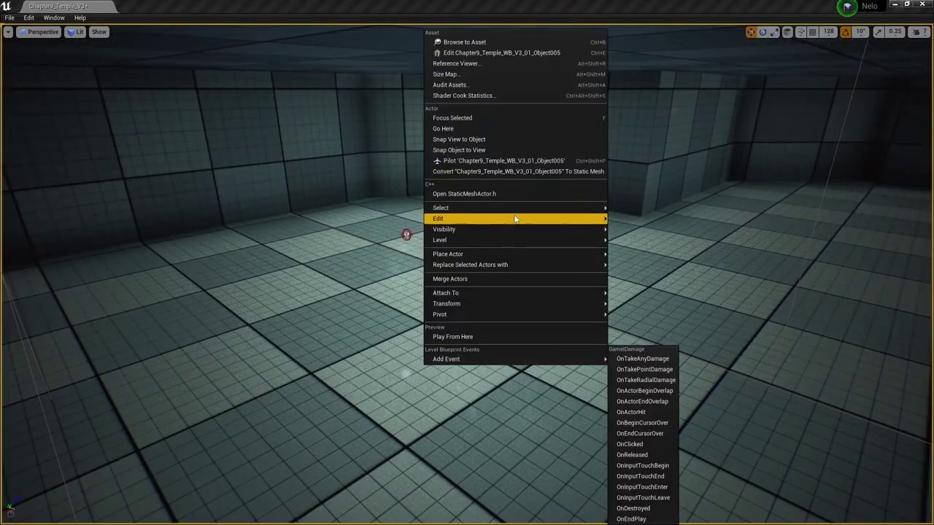
click(625, 248)
right_drag(432, 319, 498, 413)
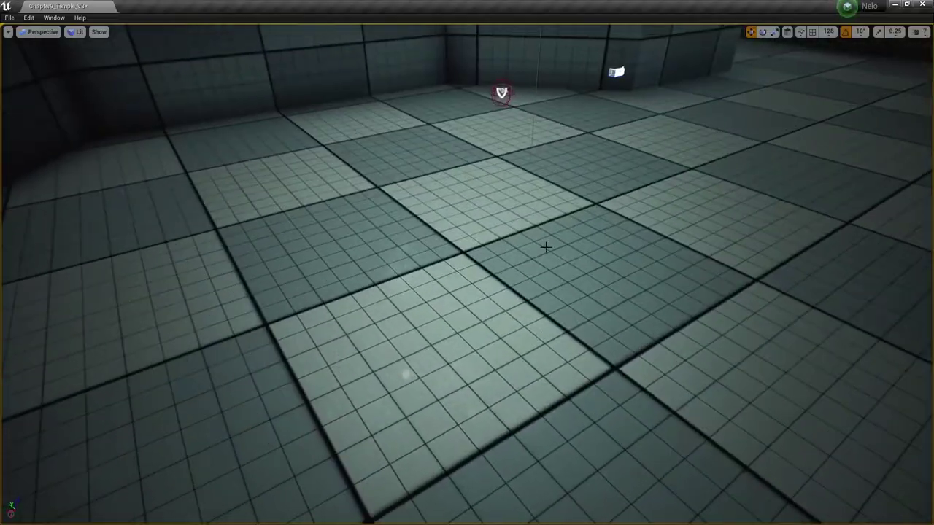
Paste another wave generator in the next room and reposition it with the move tool
right_click(496, 274)
click(549, 378)
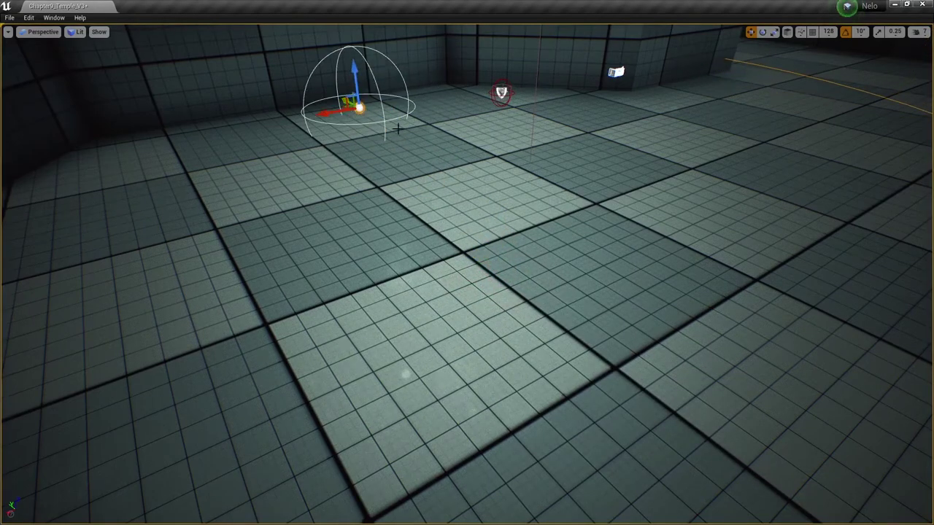
right_drag(397, 128, 456, 109)
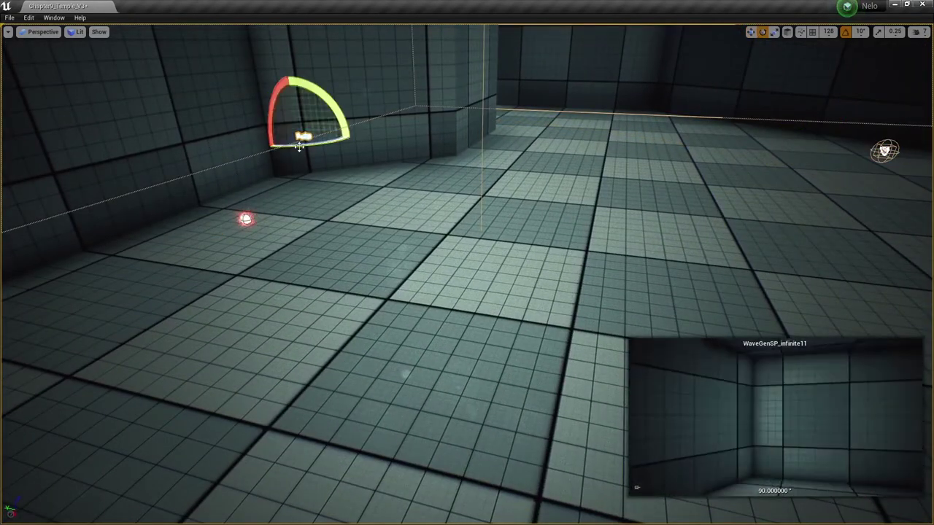
right_drag(300, 147, 155, 71)
key(w)
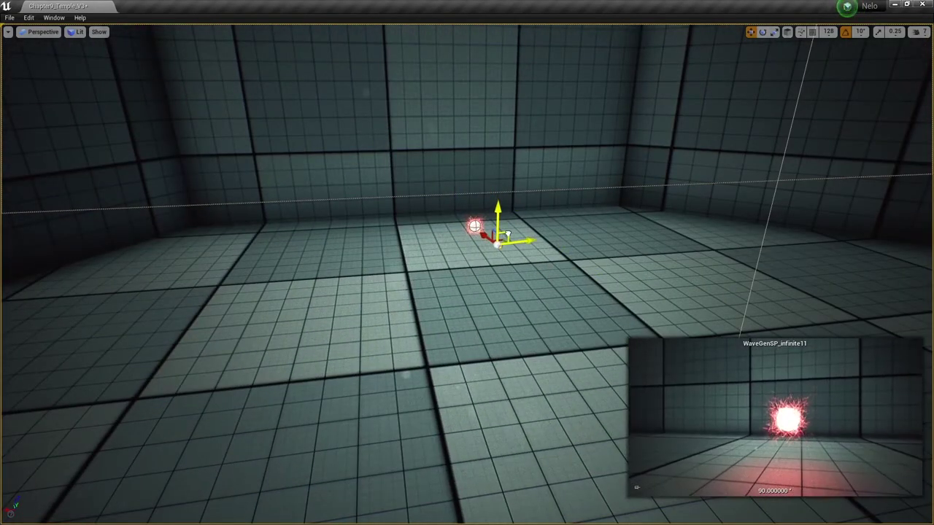
right_drag(515, 249, 503, 303)
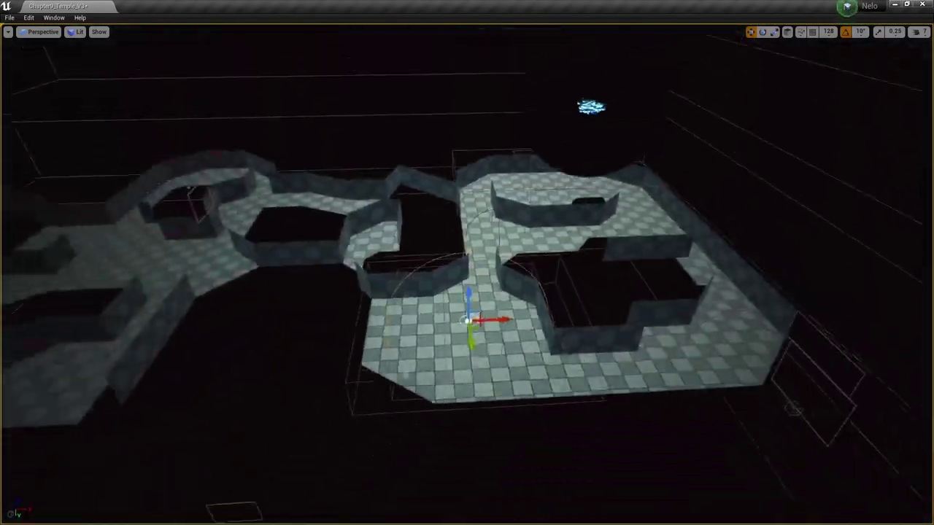
Orbit over the level into a tiled room and copy its wave generator
alt+drag(343, 361, 453, 361)
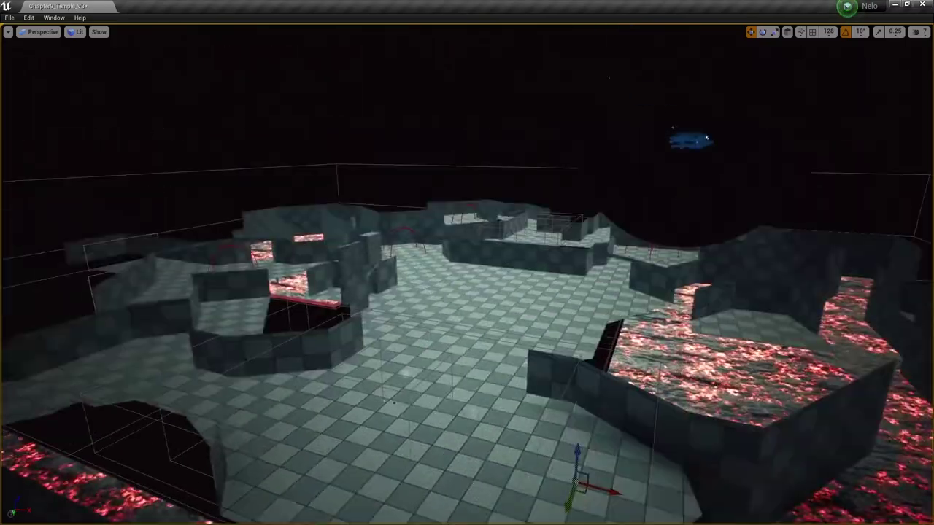
alt+drag(452, 361, 650, 361)
right_drag(481, 269, 481, 269)
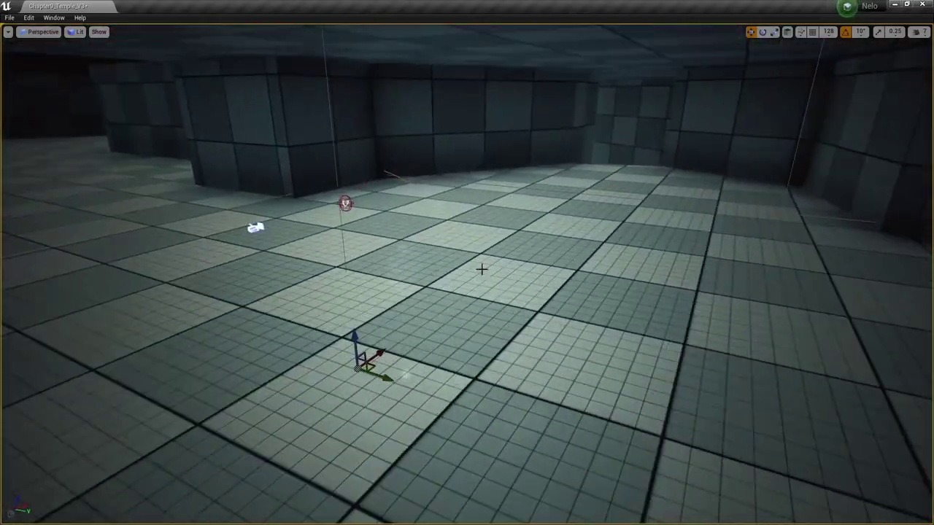
right_click(416, 299)
click(616, 216)
Fly to another room, frame the selected wave generator, and bring up the floor's paste actions
right_drag(291, 87, 292, 87)
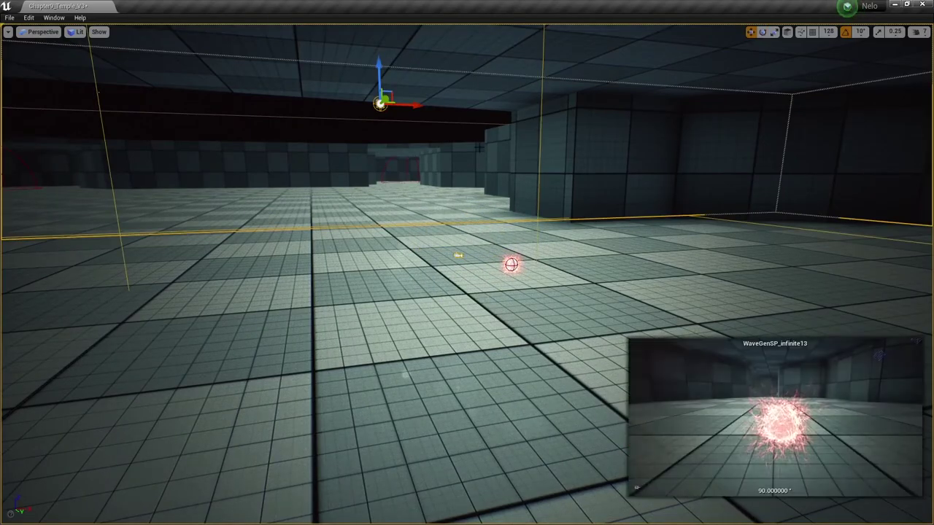
right_drag(509, 263, 509, 263)
key(f)
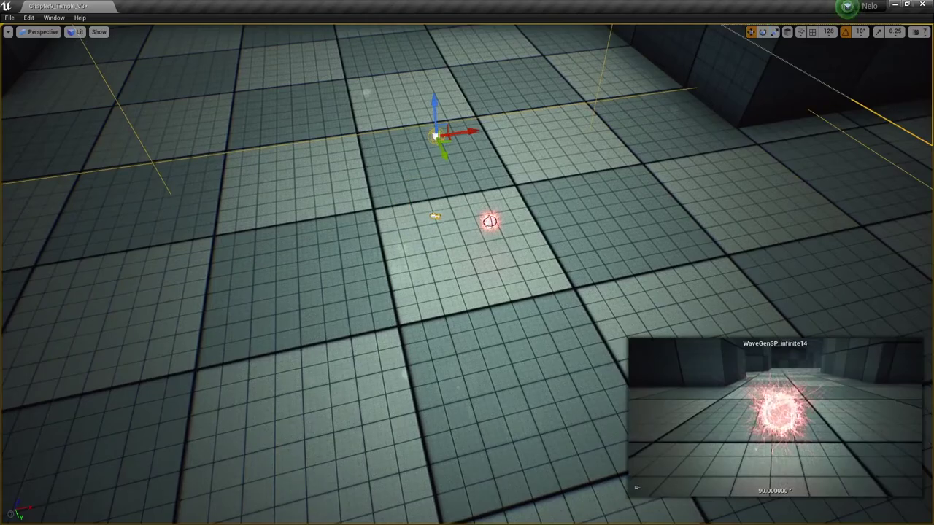
scroll(510, 219, down, 10)
scroll(453, 236, up, 9)
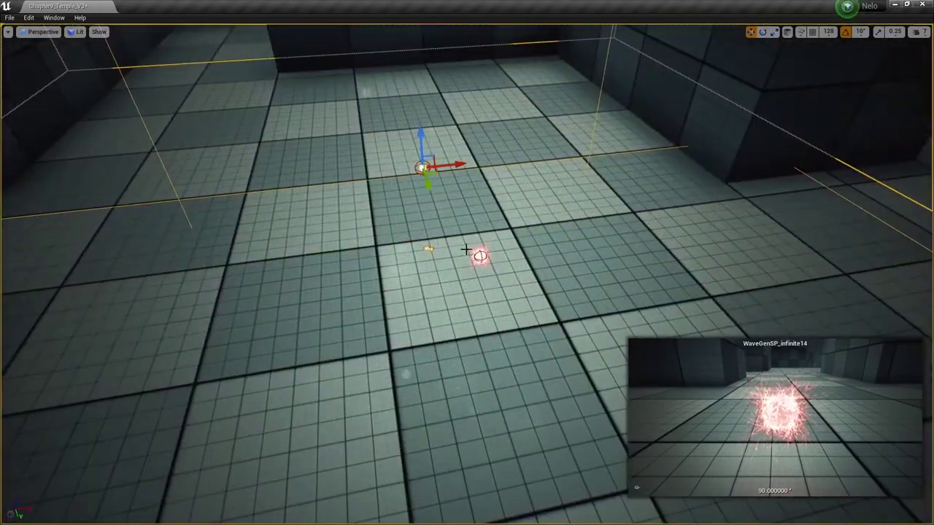
right_drag(536, 260, 536, 260)
key(f)
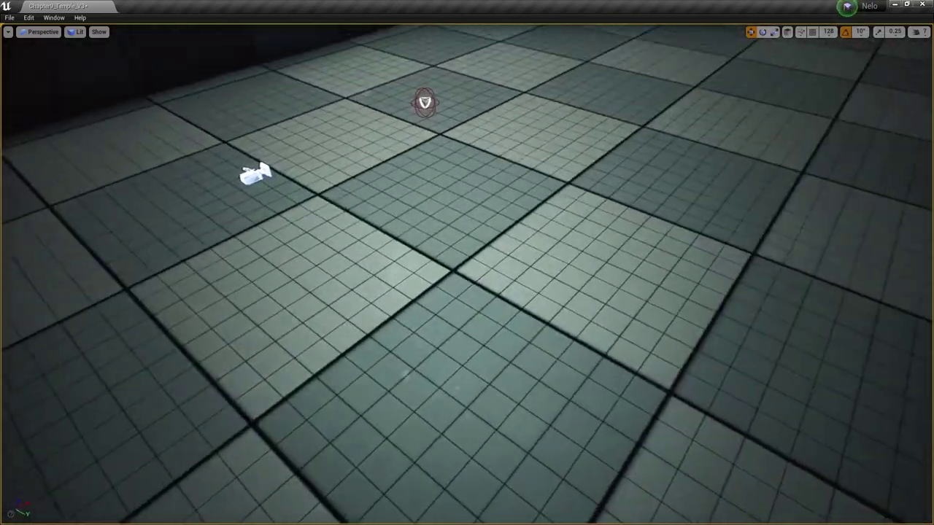
right_click(468, 192)
Paste the wave generator onto the floor and drag it right beside the red orb light
click(674, 412)
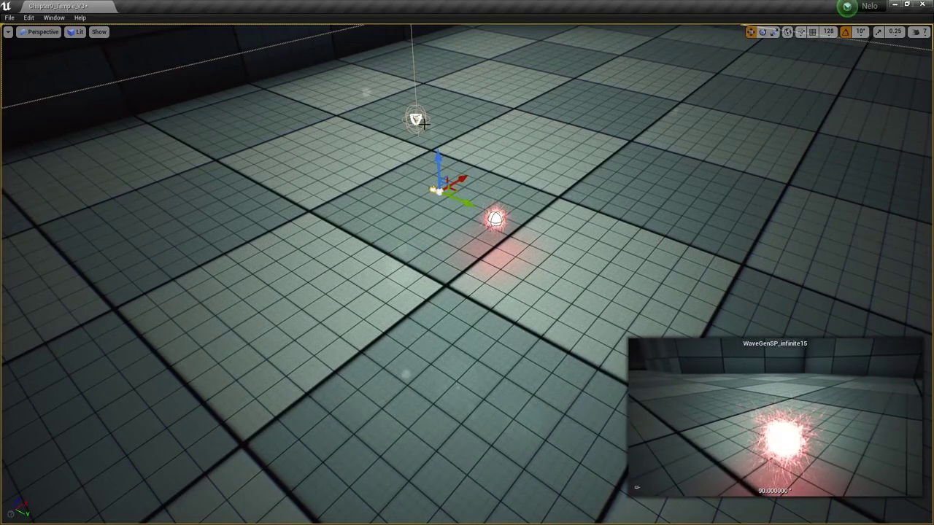
right_drag(549, 229, 549, 229)
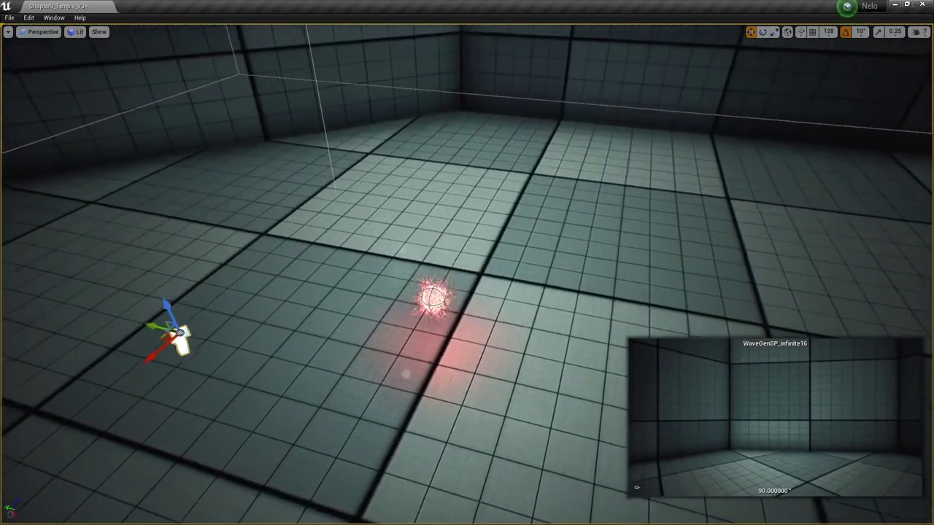
mouse_move(515, 353)
mouse_down()
mouse_move(462, 375)
mouse_move(473, 333)
mouse_move(502, 343)
mouse_up()
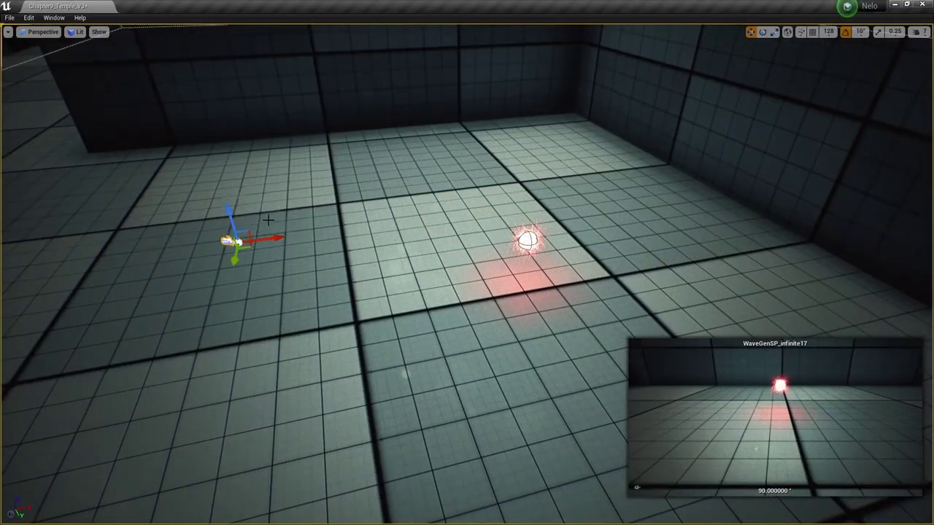
drag(268, 219, 455, 233)
click(527, 240)
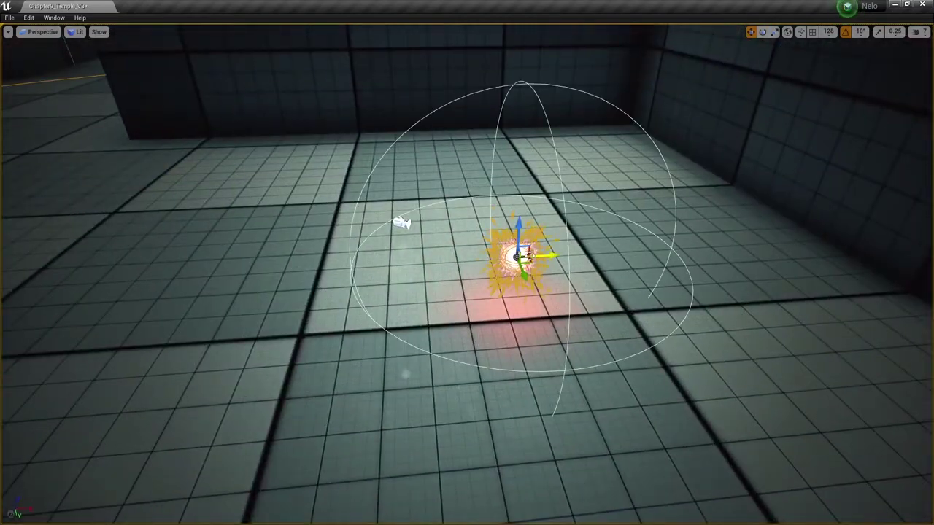
key(f)
right_drag(467, 263, 436, 311)
Paste WaveGenSP_infinite18 by the tall walls and fly over the level to check it
right_click(435, 312)
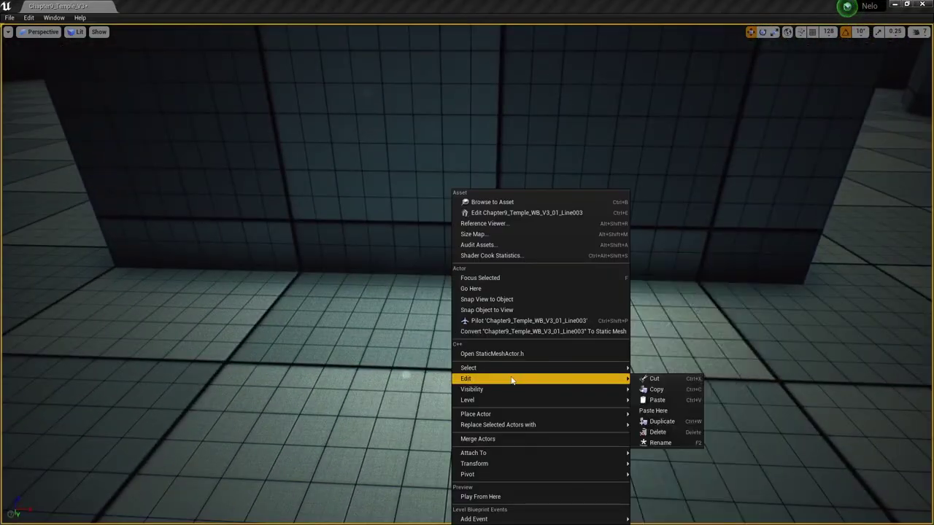
click(678, 424)
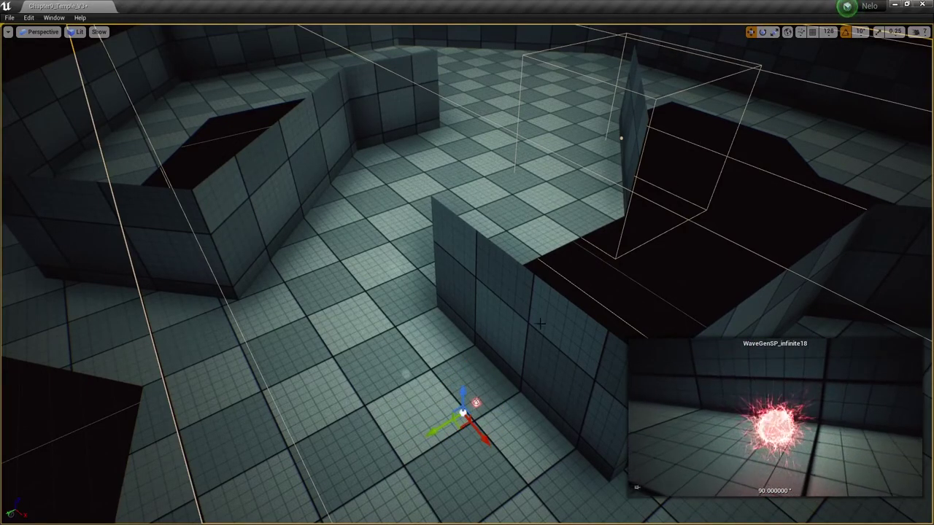
right_drag(476, 401, 637, 226)
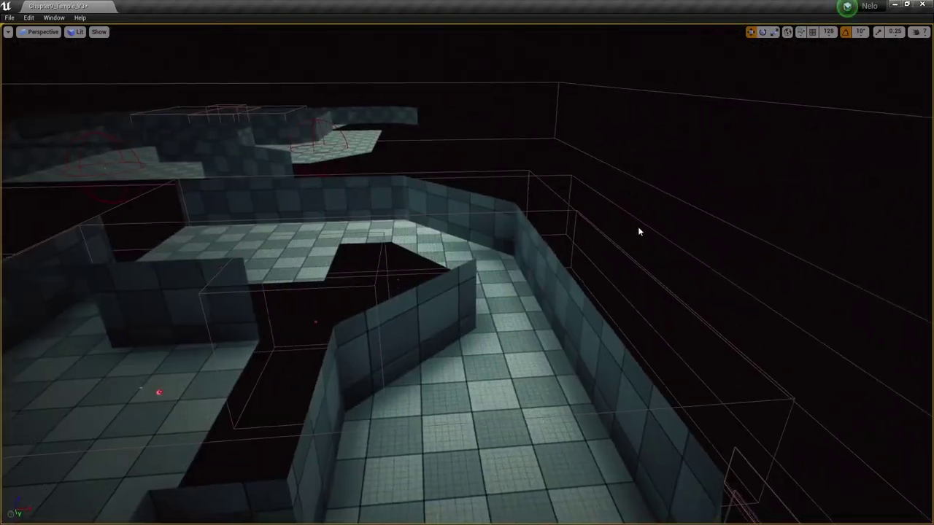
drag(637, 226, 343, 330)
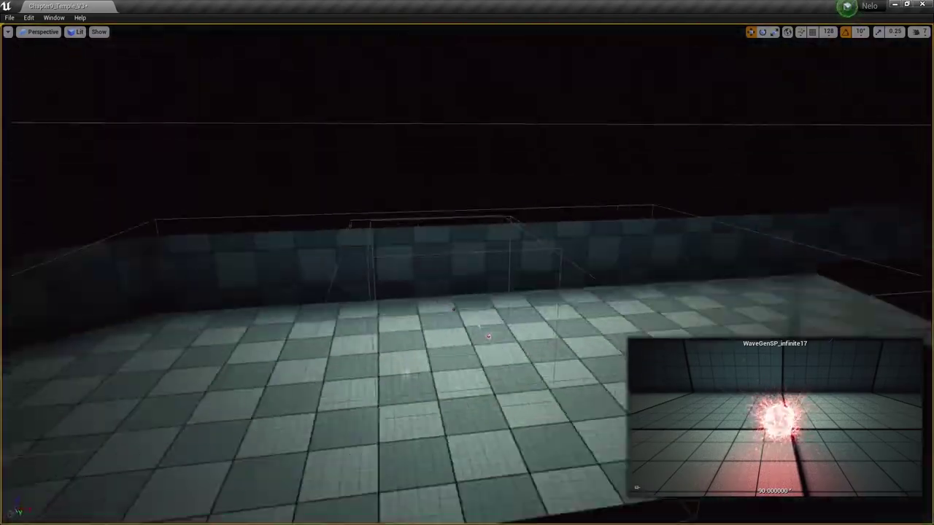
right_drag(467, 292, 467, 292)
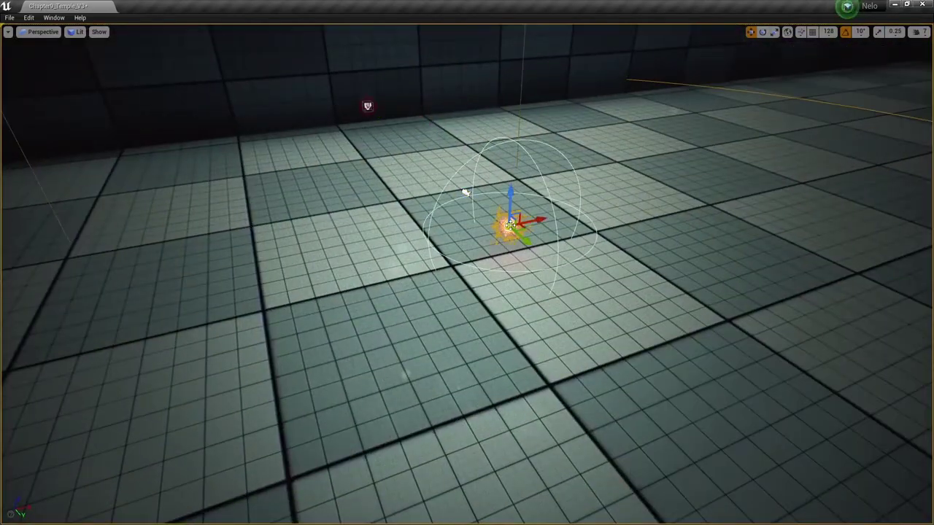
right_drag(465, 193, 465, 193)
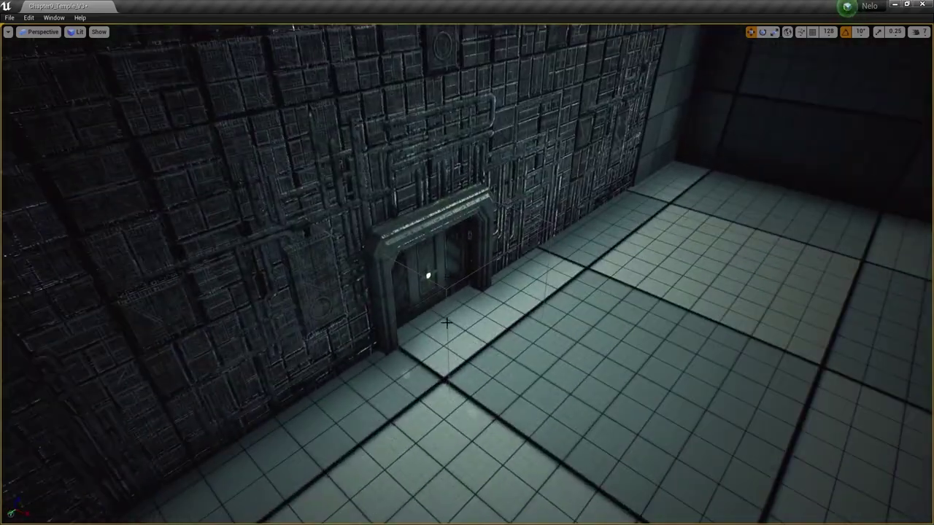
right_click(459, 292)
key(Escape)
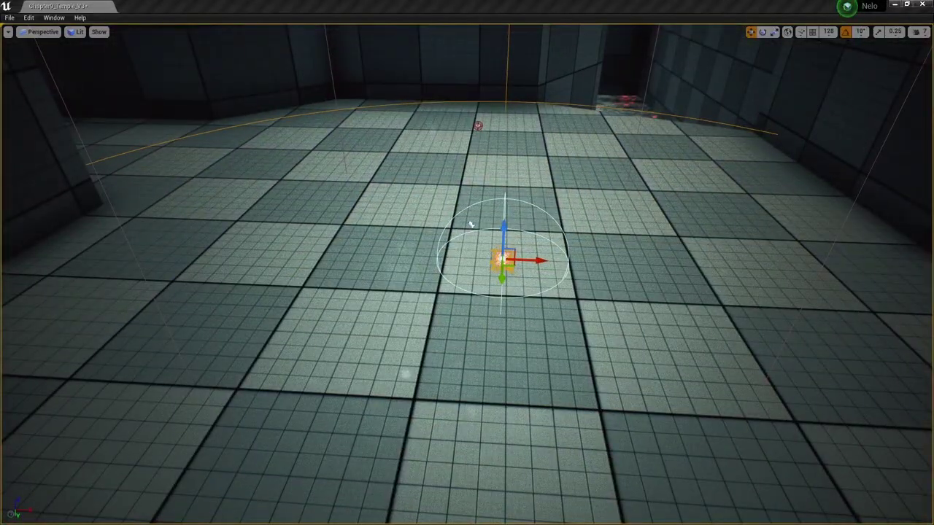
scroll(472, 224, down, 5)
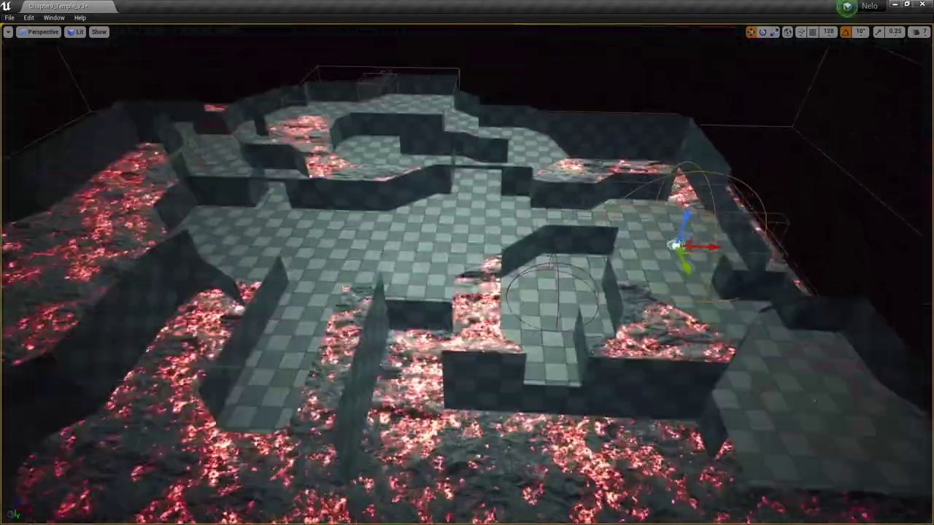
Inspect the nearby light, WaveGenSP_infinite2 and the lower-floor point light, then fly into the walled room
right_drag(467, 263, 408, 248)
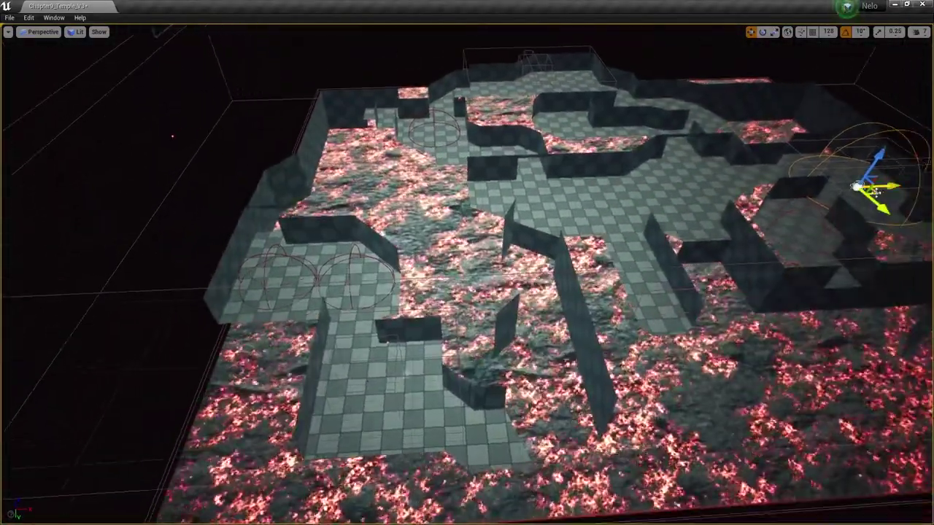
key(f)
right_drag(467, 262, 467, 190)
click(504, 154)
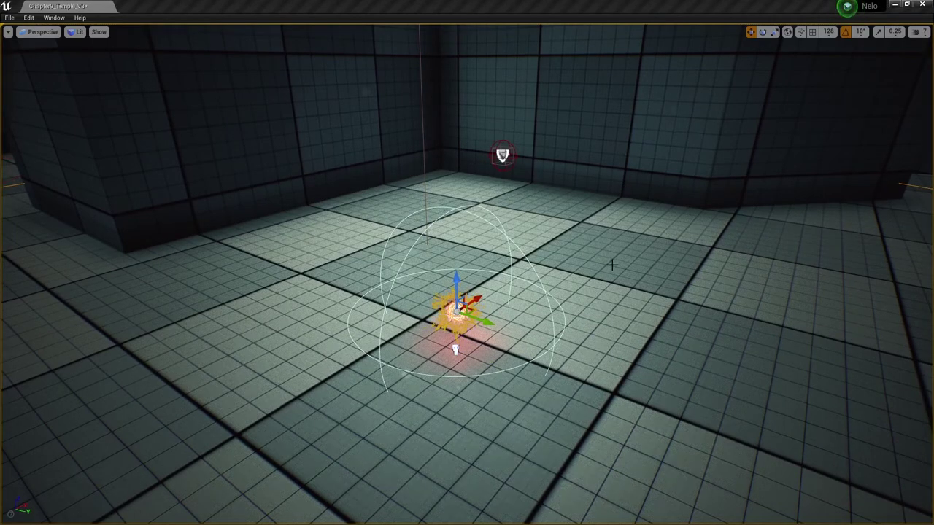
scroll(611, 265, up, 10)
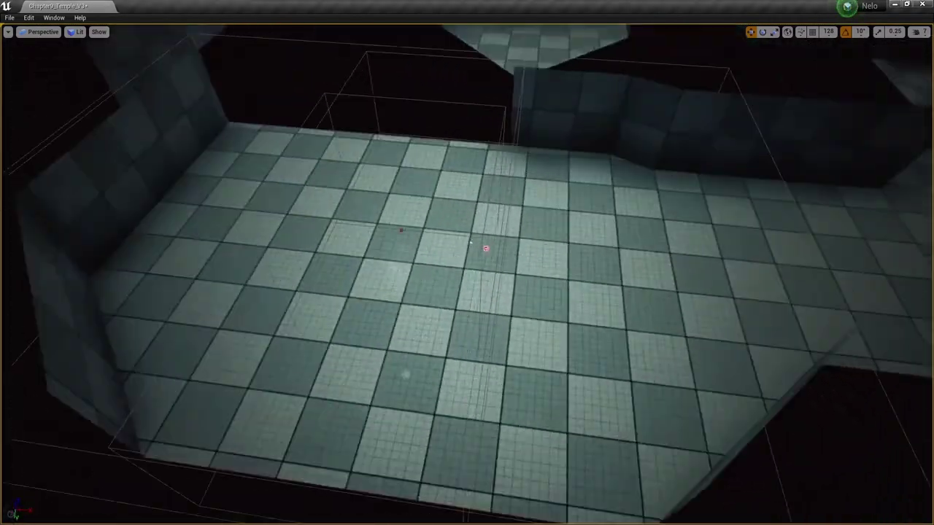
click(484, 248)
key(f)
right_drag(463, 222, 514, 188)
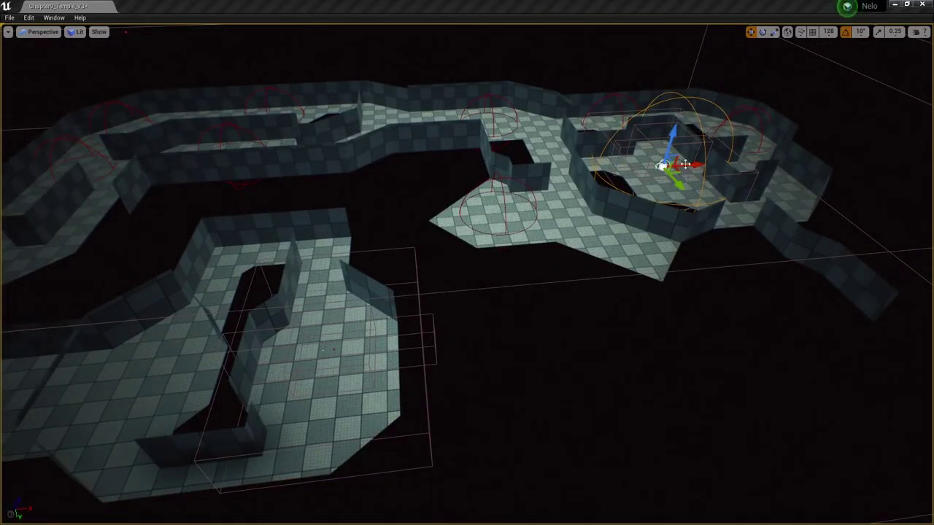
right_drag(684, 165, 656, 182)
Drop WaveGenSP_infinite4 onto the floor and rotate it in 10° steps, then frame the door
click(479, 187)
drag(479, 188, 476, 373)
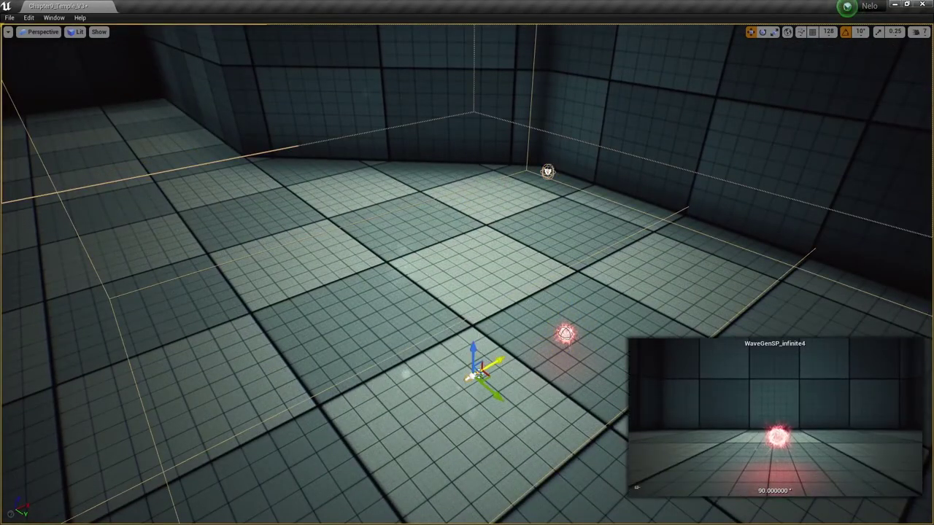
key(e)
drag(562, 321, 566, 330)
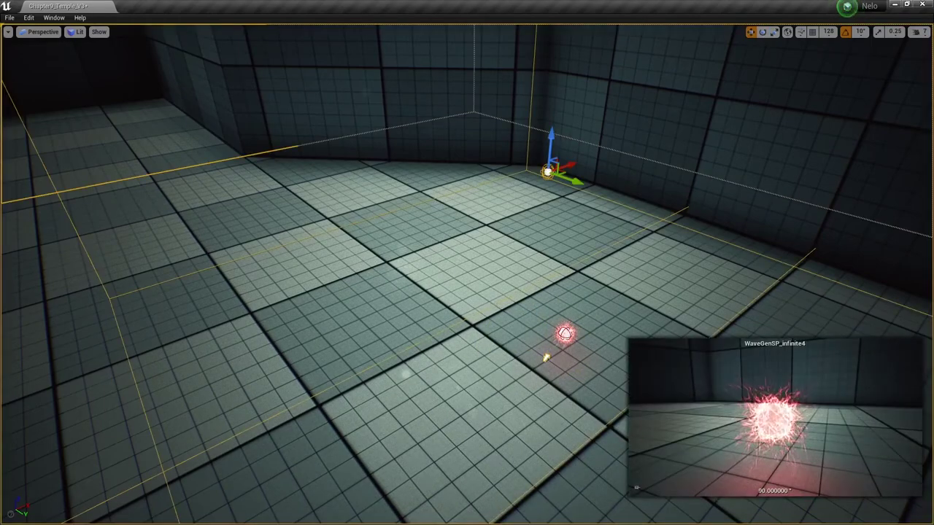
right_drag(545, 358, 545, 357)
key(f)
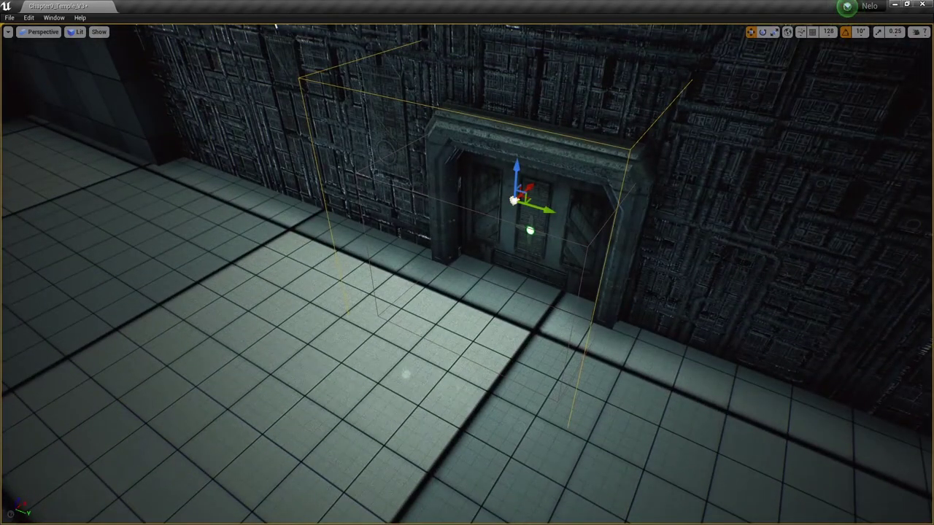
Fly through the lit rooms and frame the selected light from an overhead view
right_drag(871, 217, 871, 217)
right_drag(550, 208, 592, 213)
right_drag(779, 249, 780, 249)
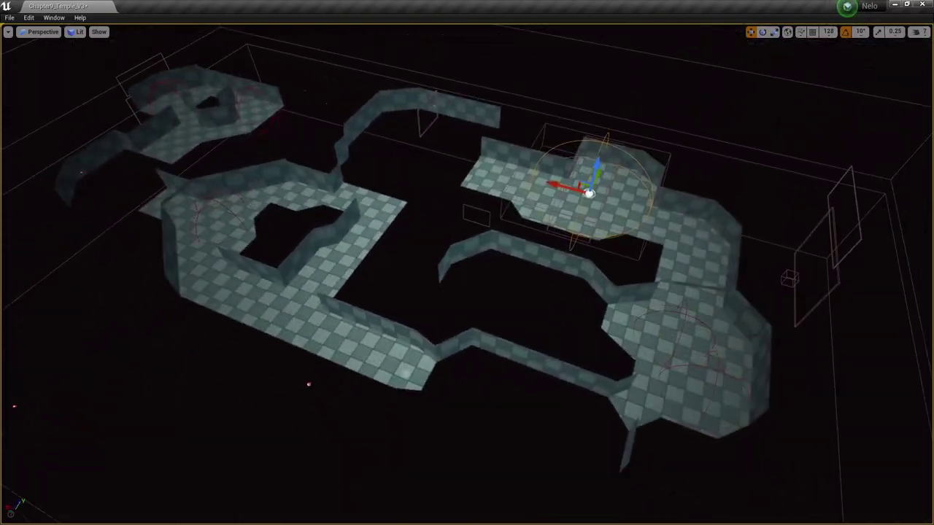
key(f)
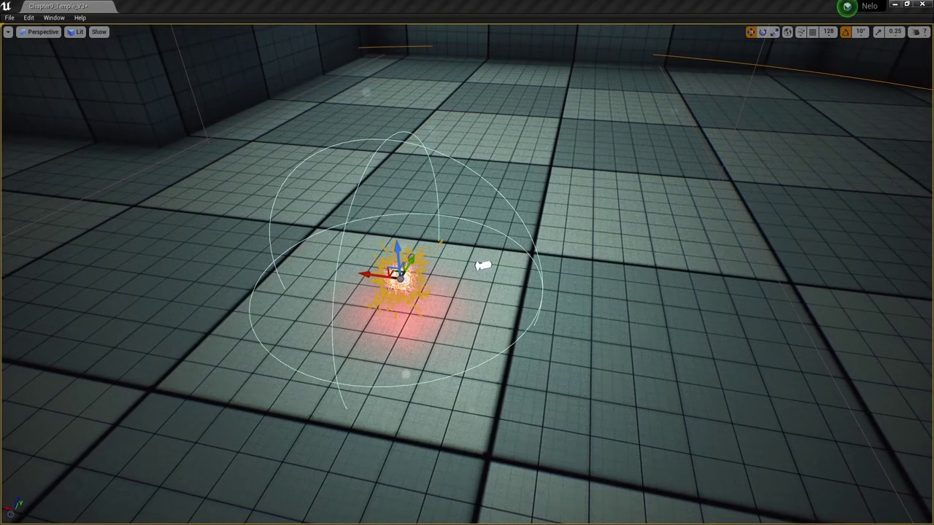
right_drag(483, 265, 593, 226)
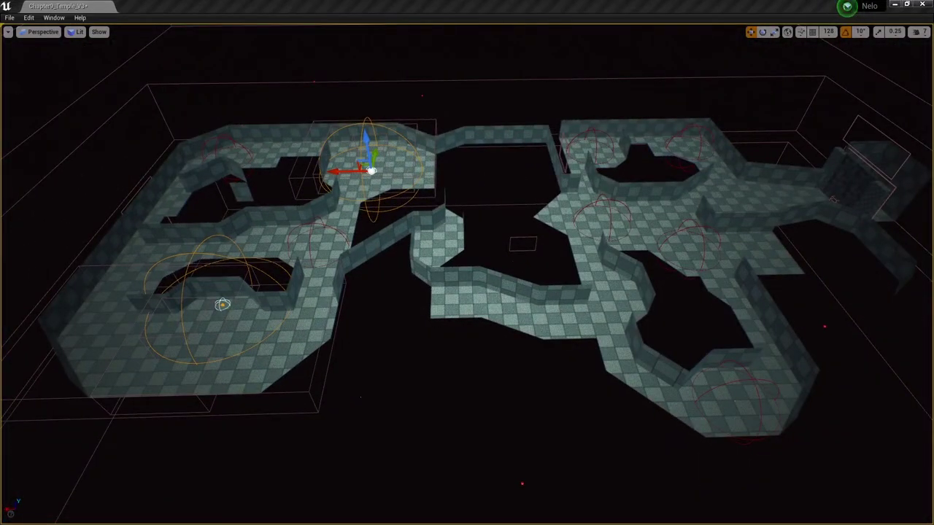
right_drag(908, 122, 908, 123)
Frame the central point light, the emitter, the green-lit doorway and the pole actor in turn
click(455, 262)
key(f)
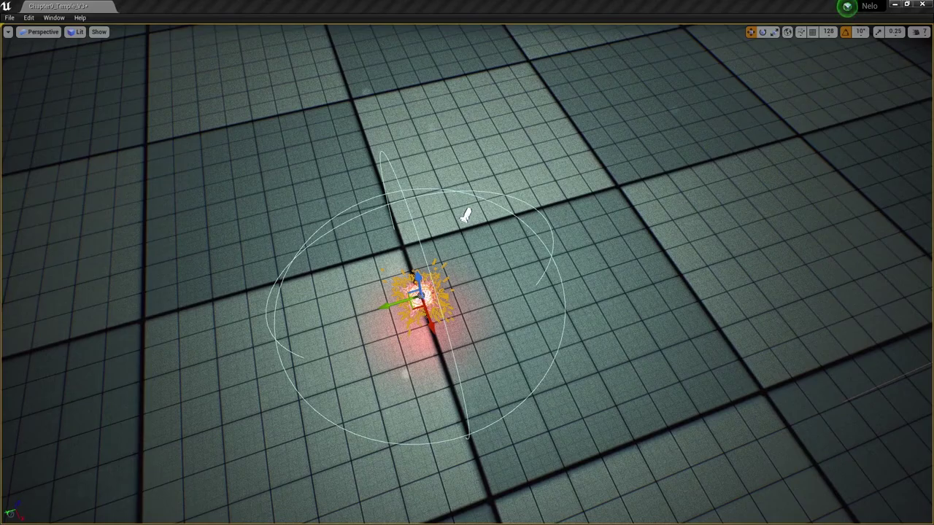
mouse_move(465, 213)
right_down()
mouse_move(437, 212)
mouse_move(445, 226)
mouse_move(459, 219)
right_up()
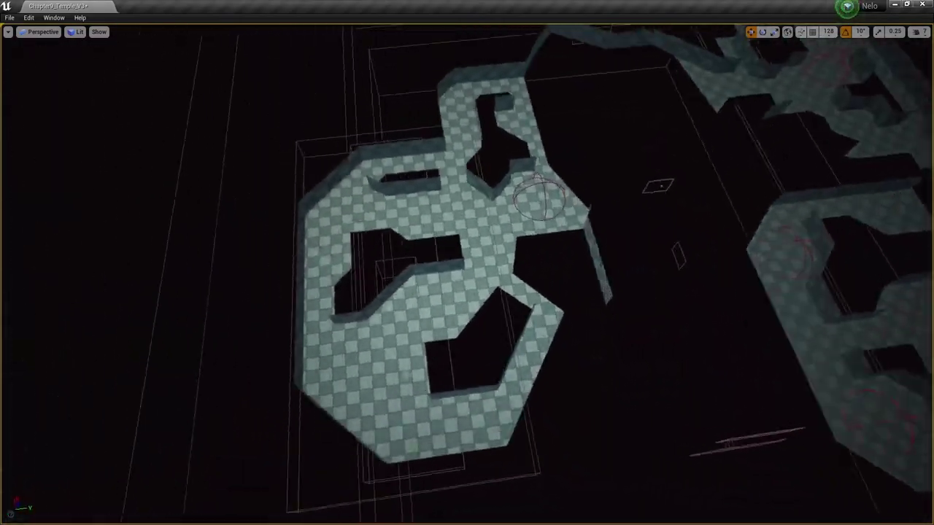
key(f)
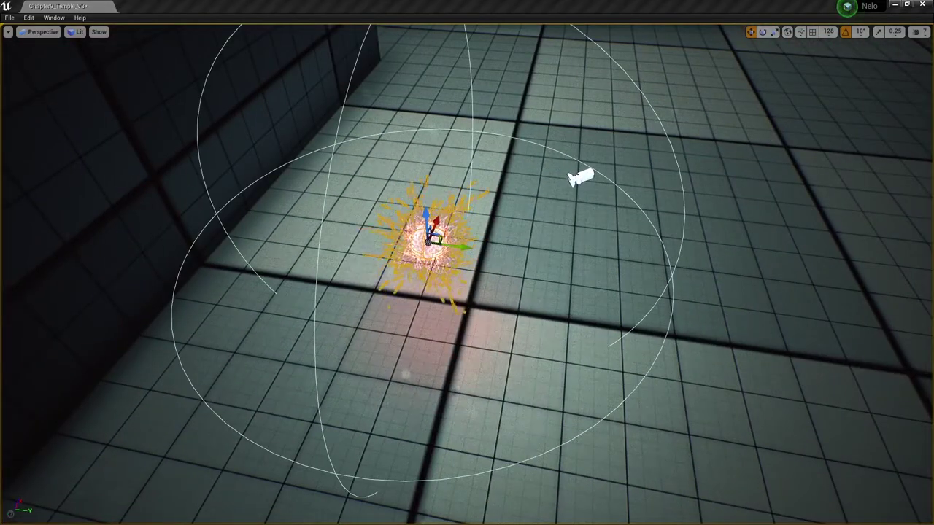
right_drag(598, 226, 598, 226)
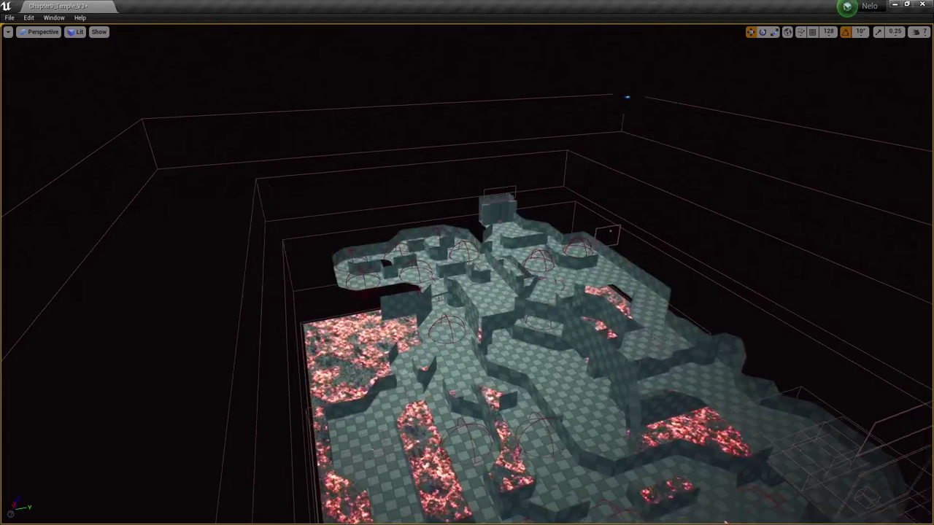
key(f)
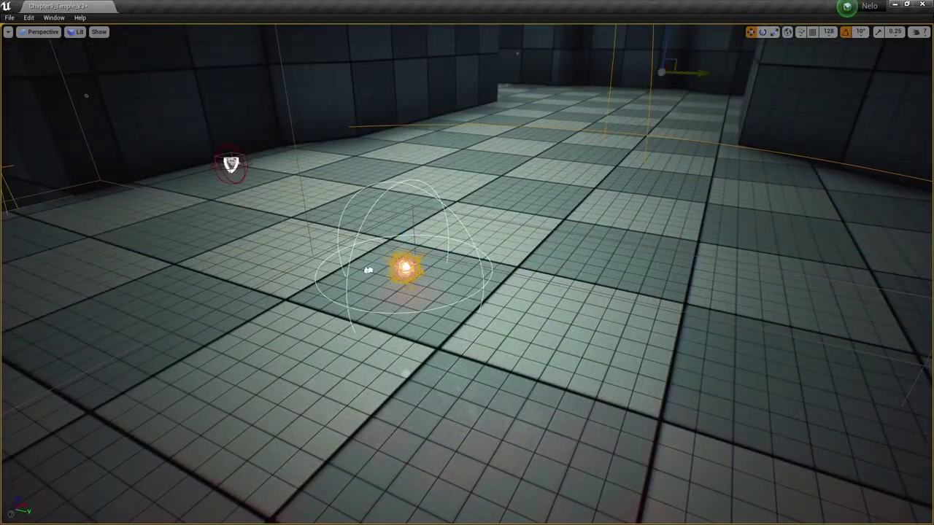
right_drag(368, 270, 494, 295)
key(f)
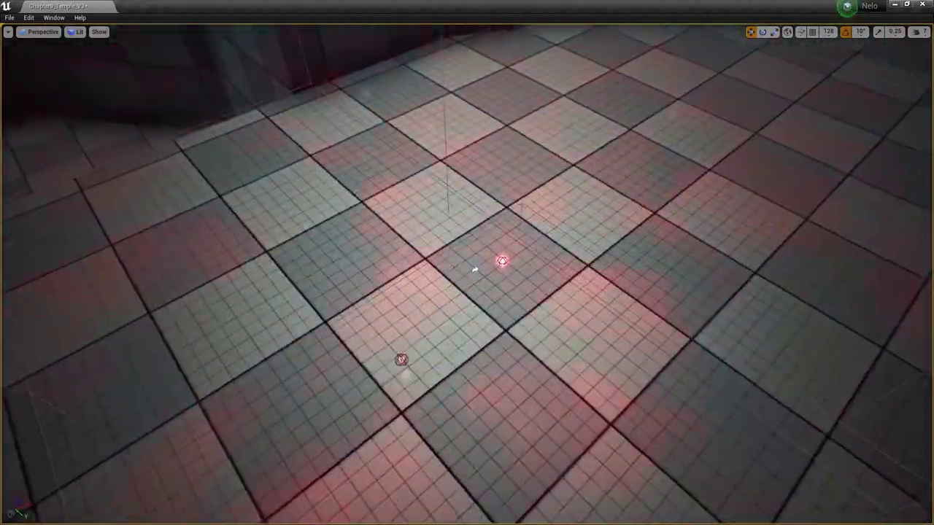
key(f)
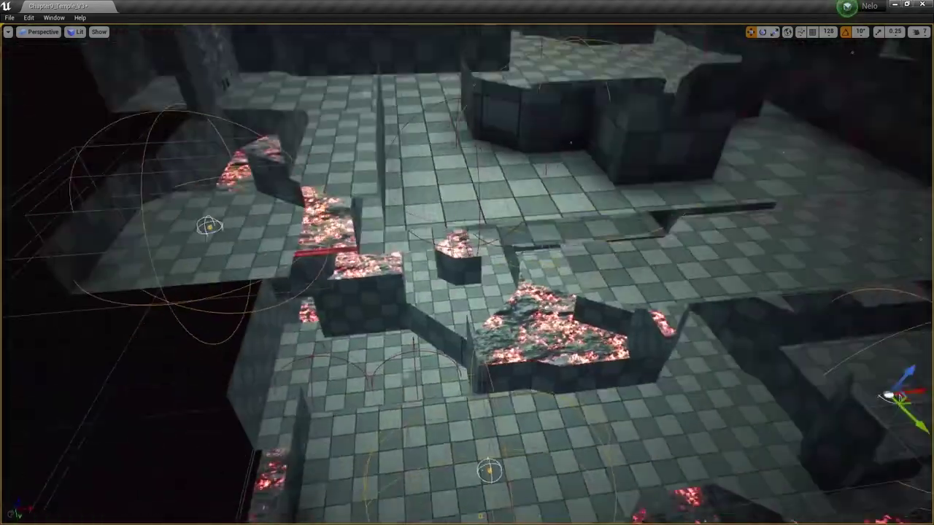
key(f)
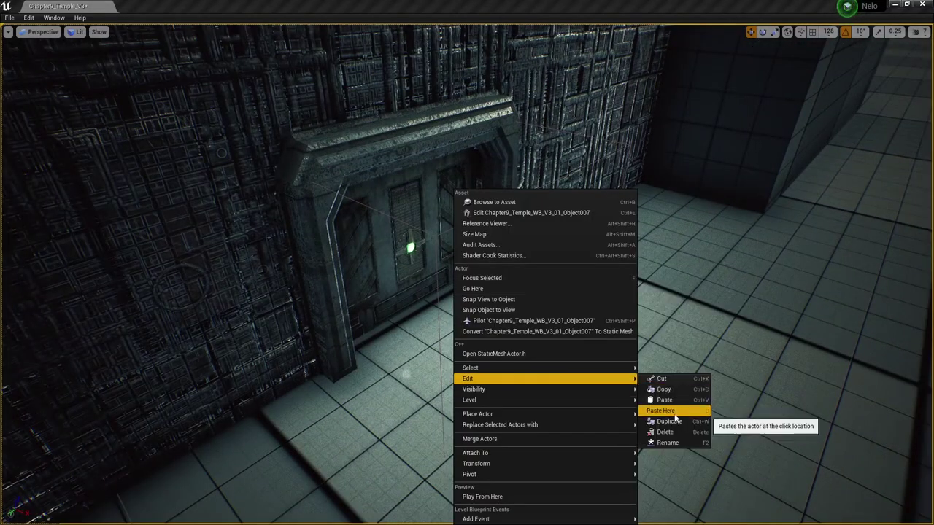
Drop the copied gate at the temple door, then place an OpenGateDispatch (OrbGate2) event node in the Level Blueprint
click(660, 411)
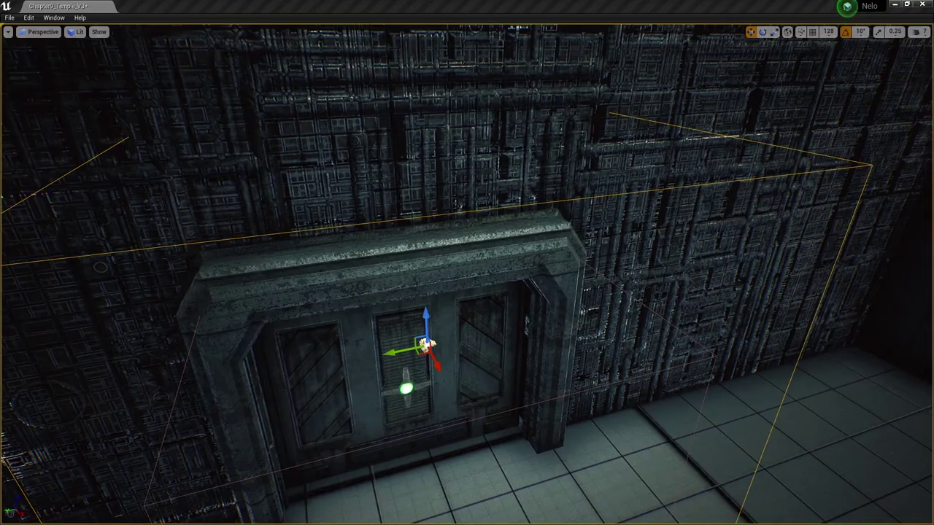
right_drag(493, 266, 493, 266)
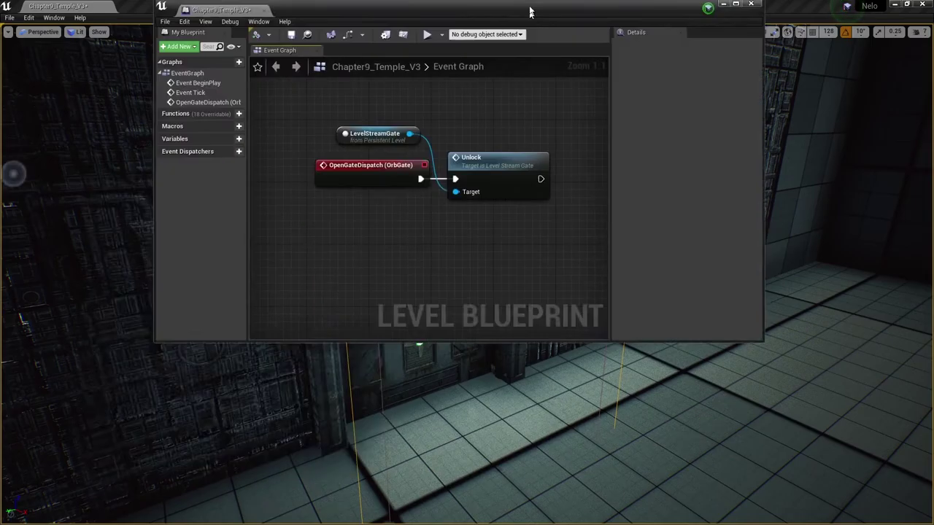
right_click(335, 254)
click(372, 285)
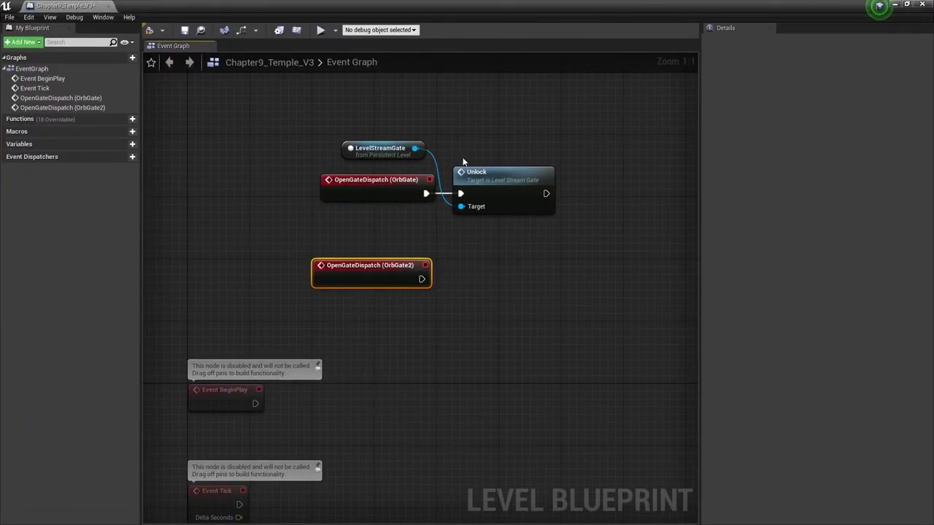
Add an Unlock node for LevelStreamGate2 through an 'unlock' search
right_click(464, 261)
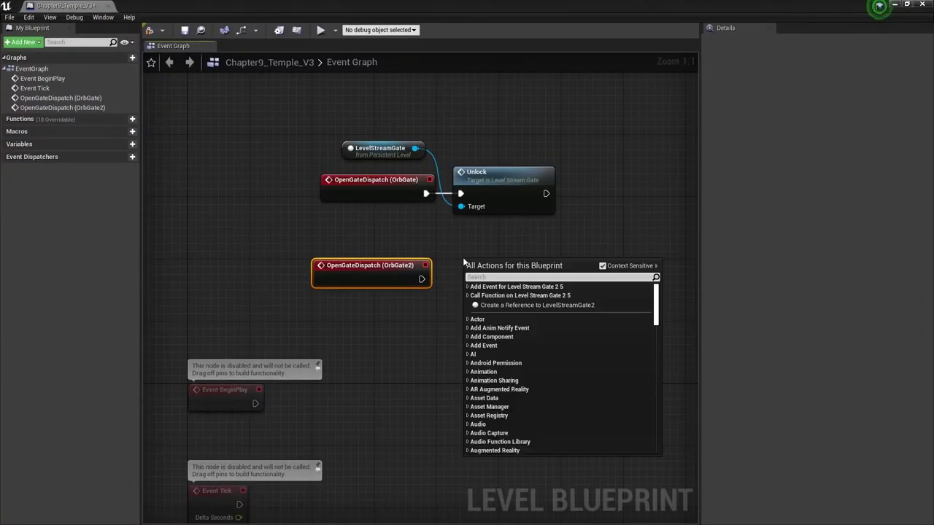
text(unlock)
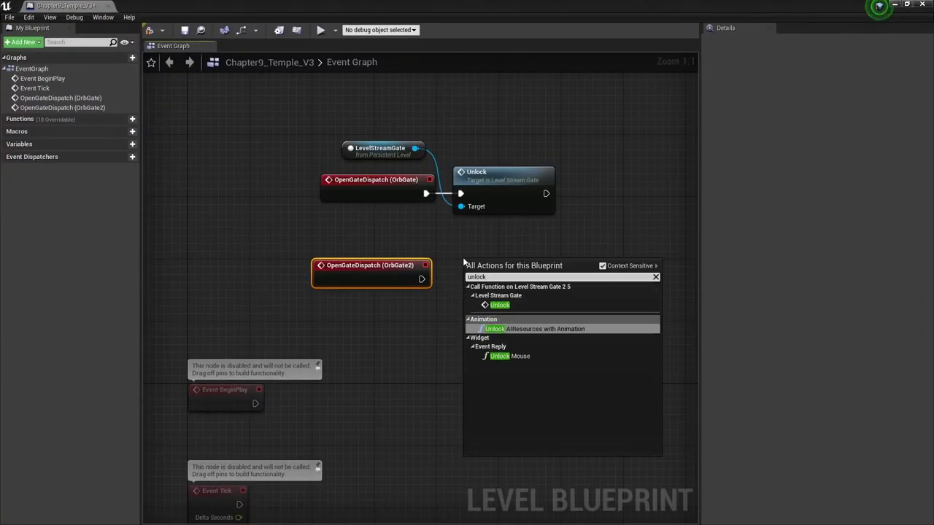
click(500, 304)
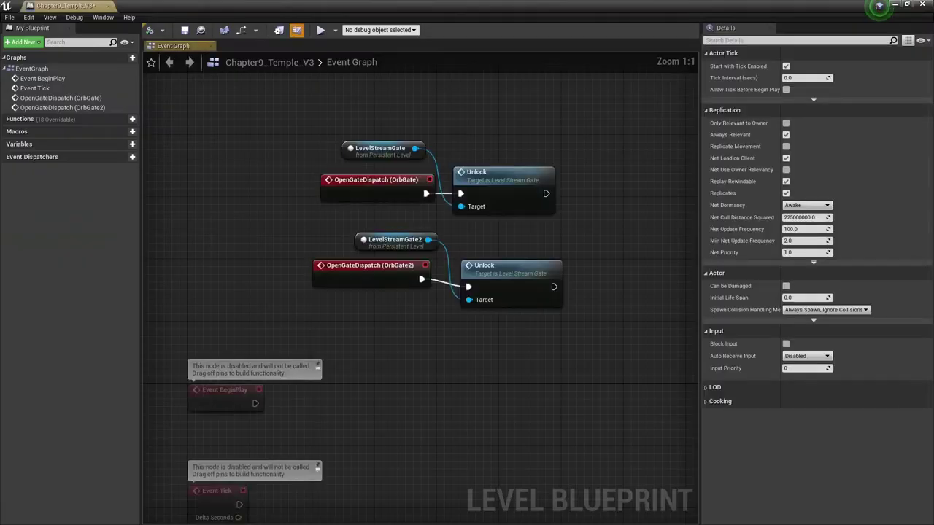
Add an OpenGateDispatch (OrbGate3) event and an Unlock for LevelStreamGate3, and wire them together
right_click(364, 343)
text(dispatch)
key(Return)
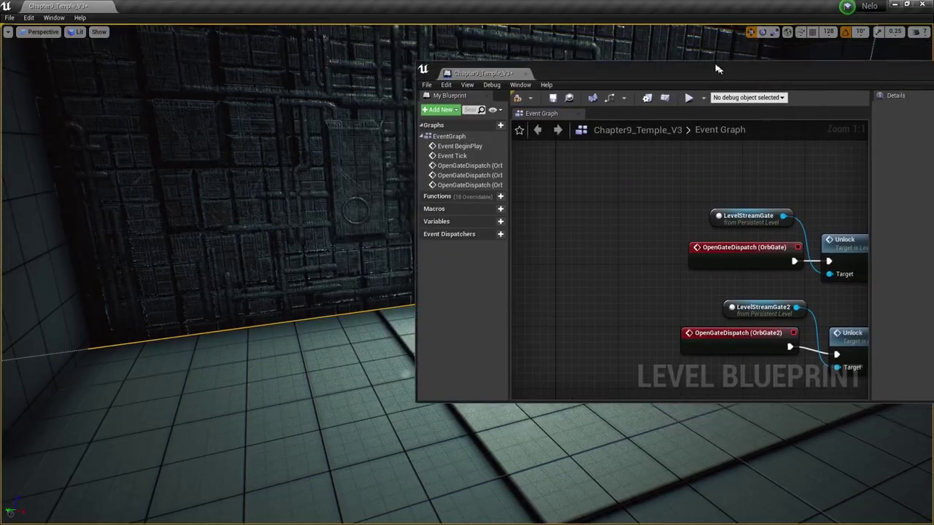
right_click(524, 352)
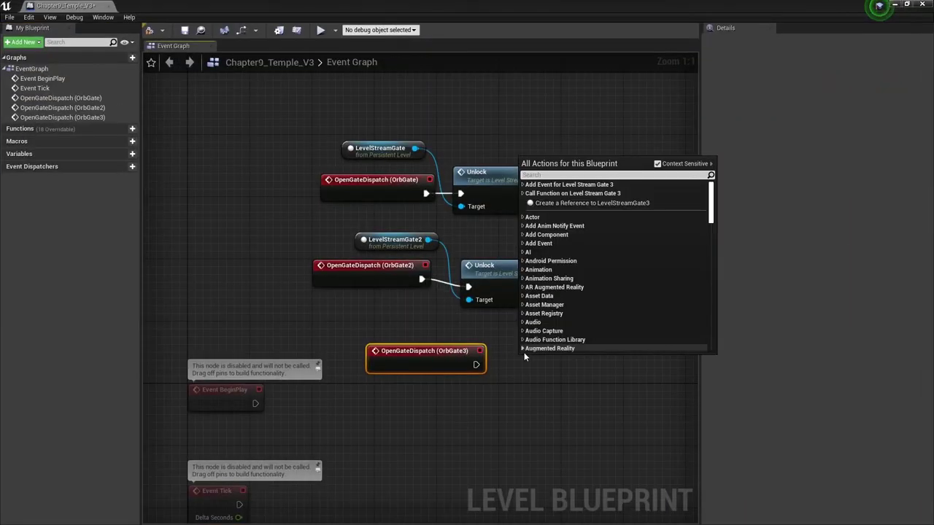
text(unlock)
key(Return)
drag(476, 361, 522, 380)
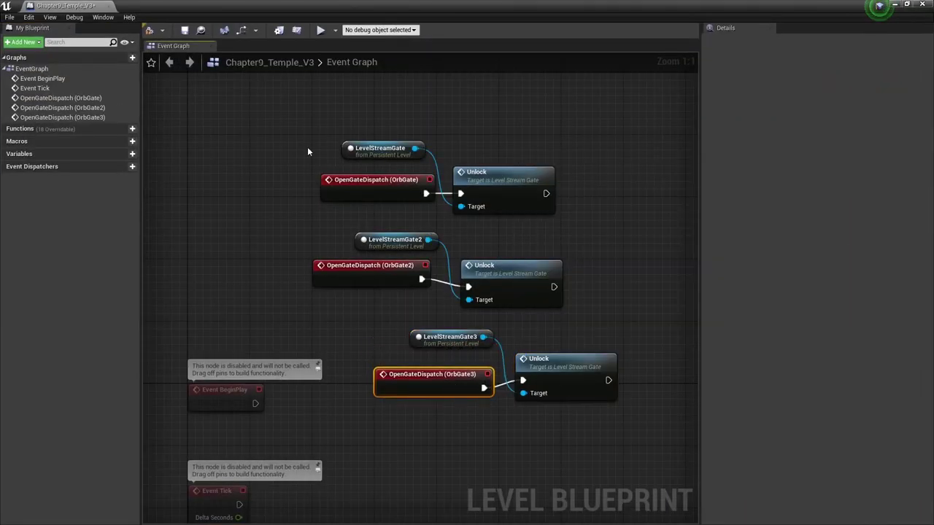